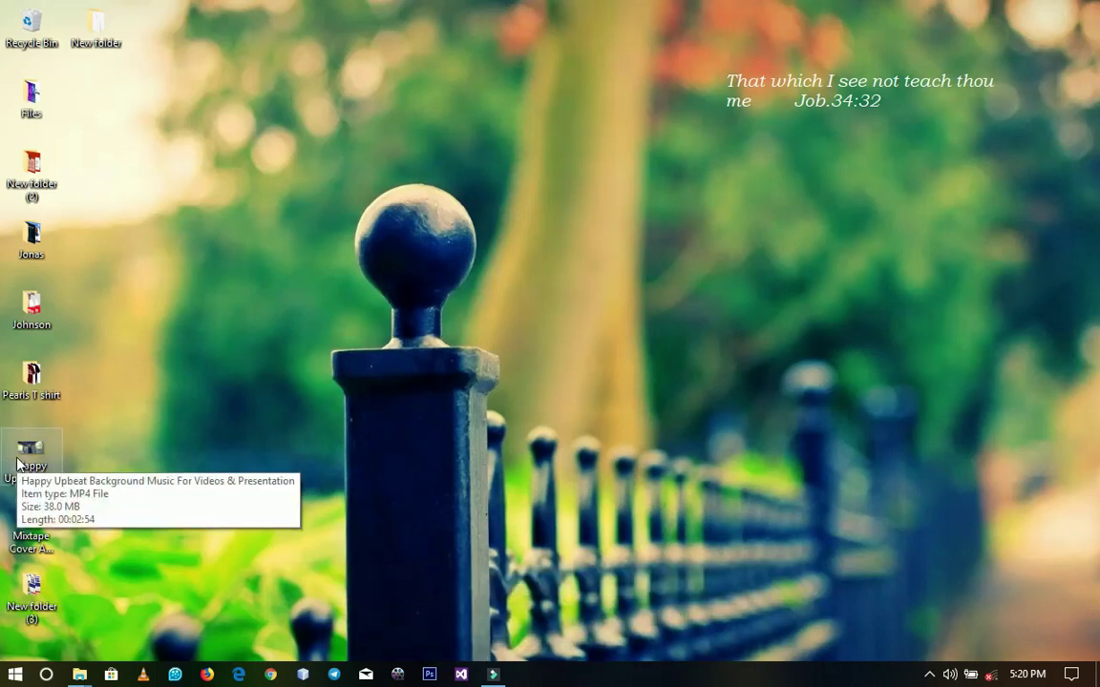
Import the 'Happy Upbeat Background' video from the desktop into Filmora's My Album
drag(2, 441, 456, 608)
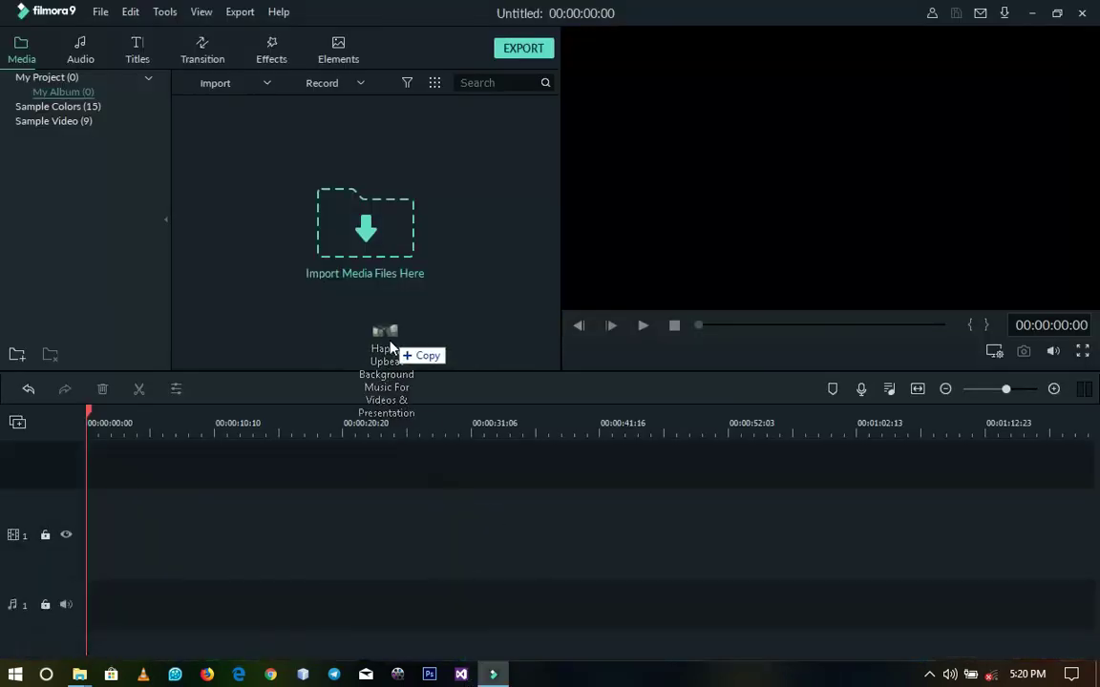
drag(503, 674, 452, 292)
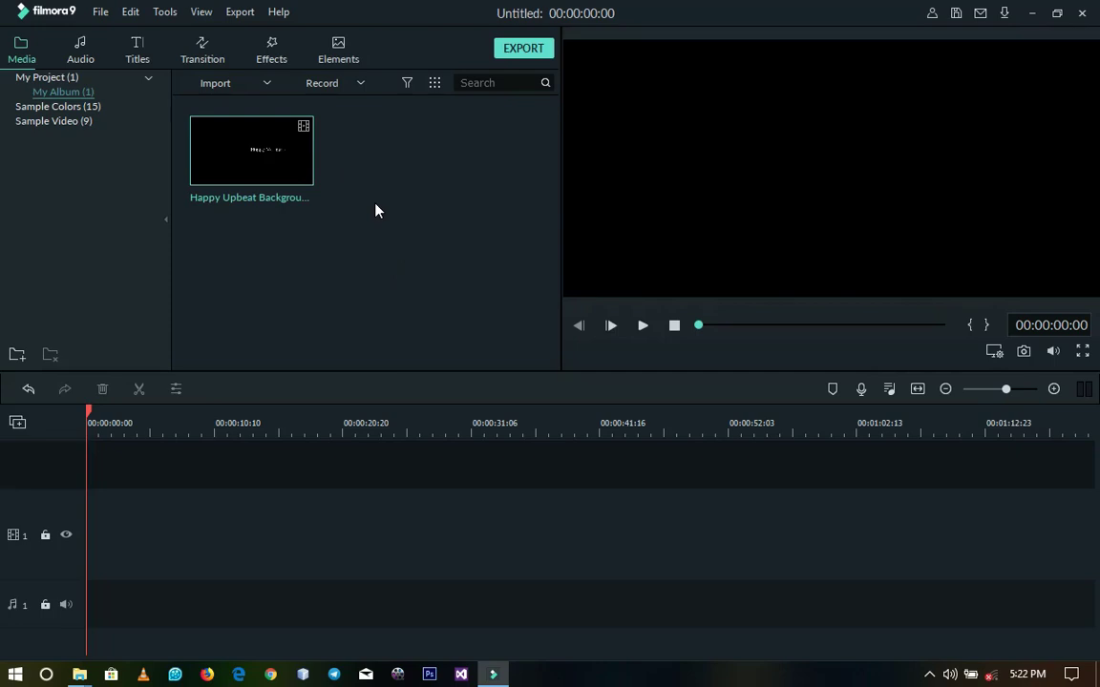
key(space)
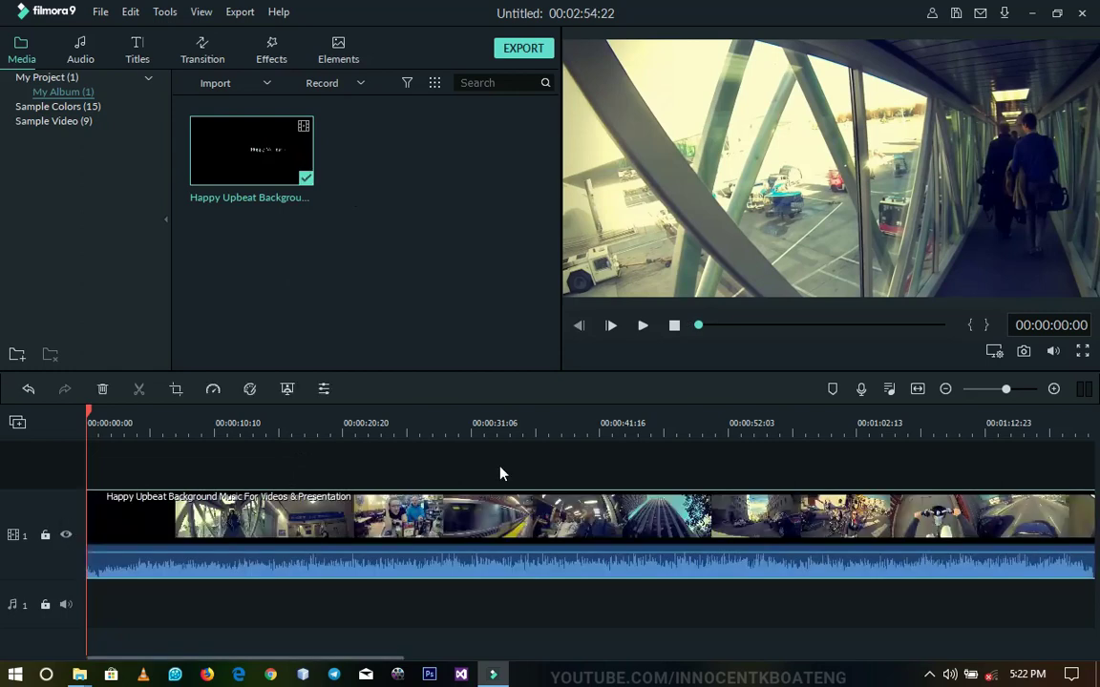
Move the playhead back to 00:00:00:00 at the start of the timeline
click(212, 425)
drag(212, 422, 22, 401)
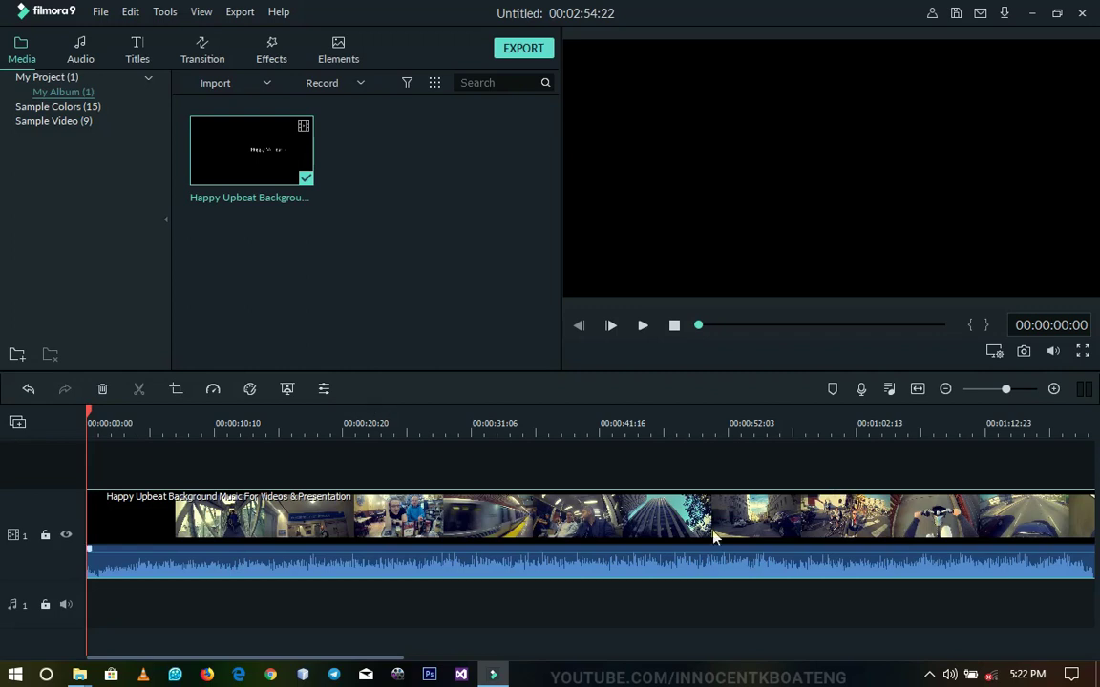
right_click(552, 520)
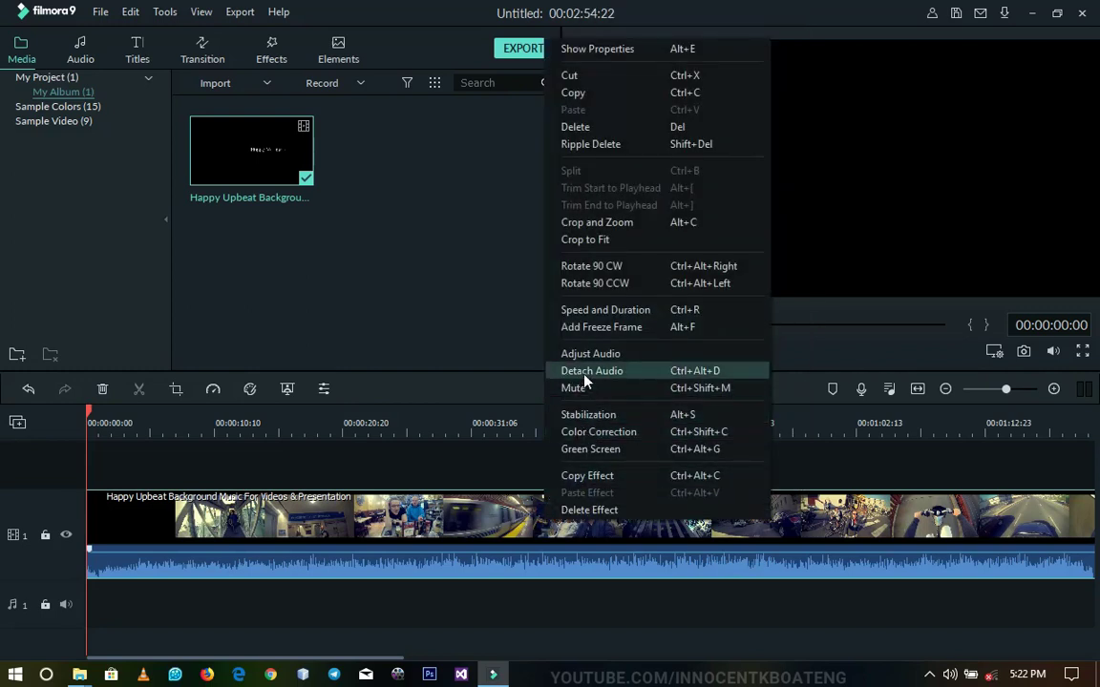
Detach the clip's audio onto its own track and briefly hide the video track
click(687, 378)
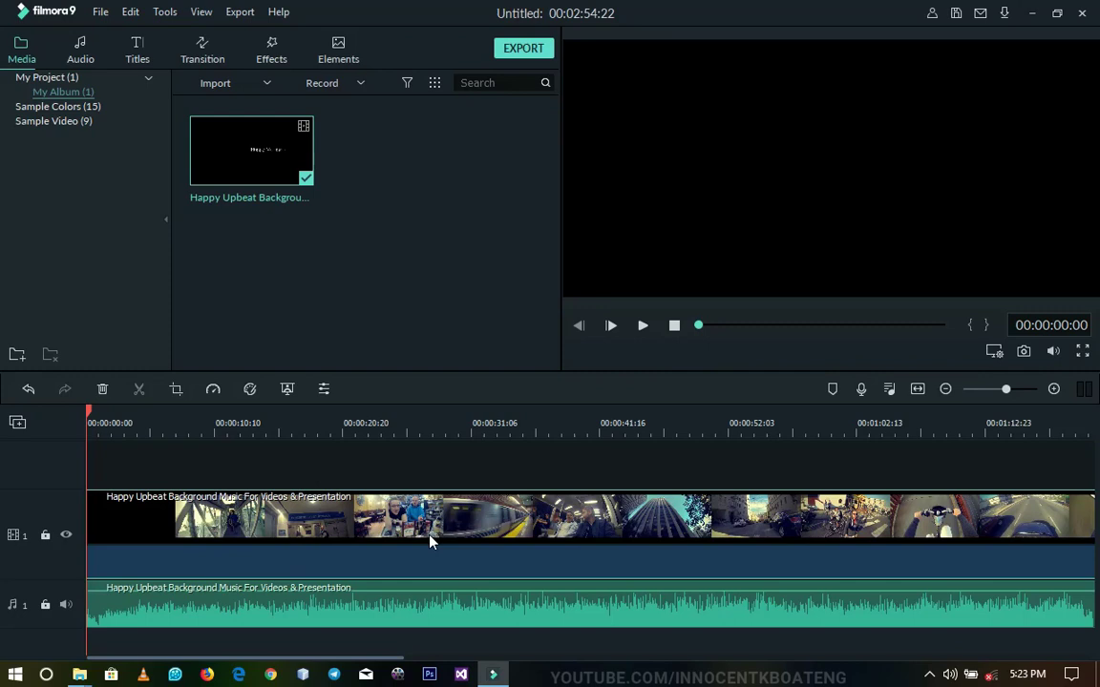
click(63, 538)
Delete the video clip, keeping its music, and play the remaining audio for about three seconds
click(63, 538)
key(Delete)
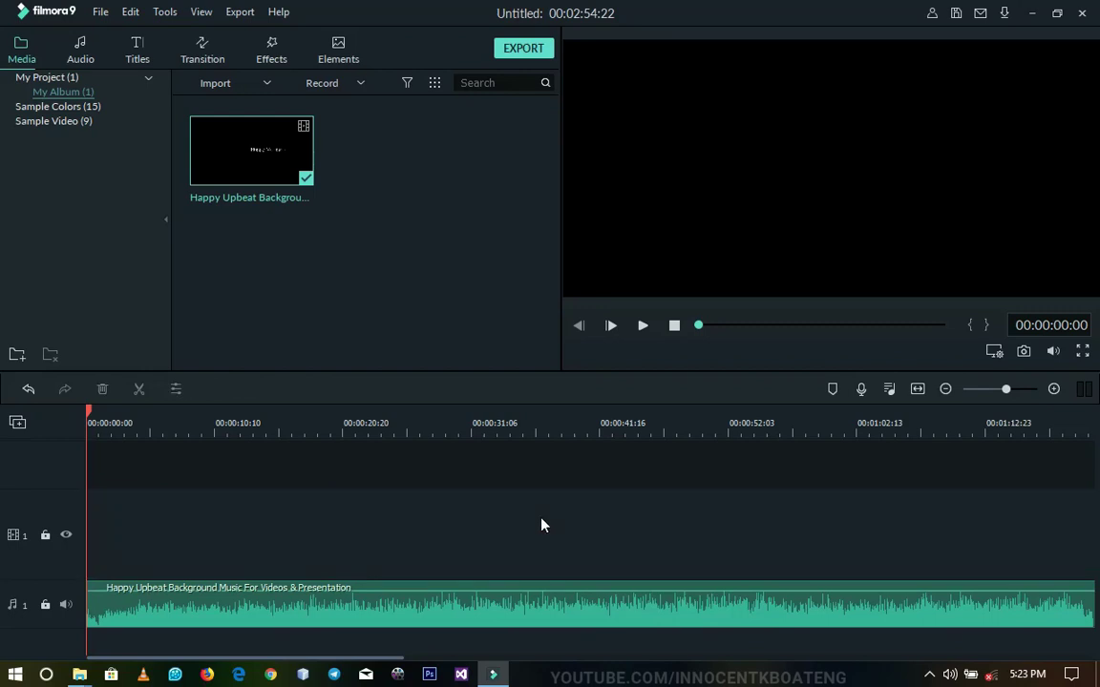
key(space)
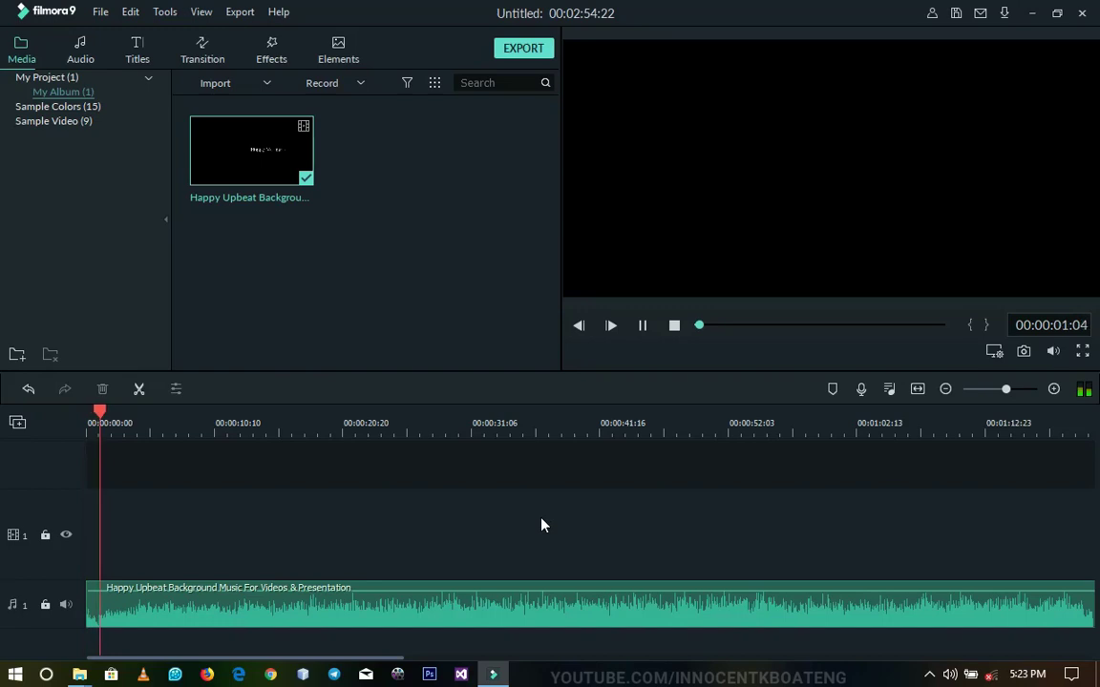
key(space)
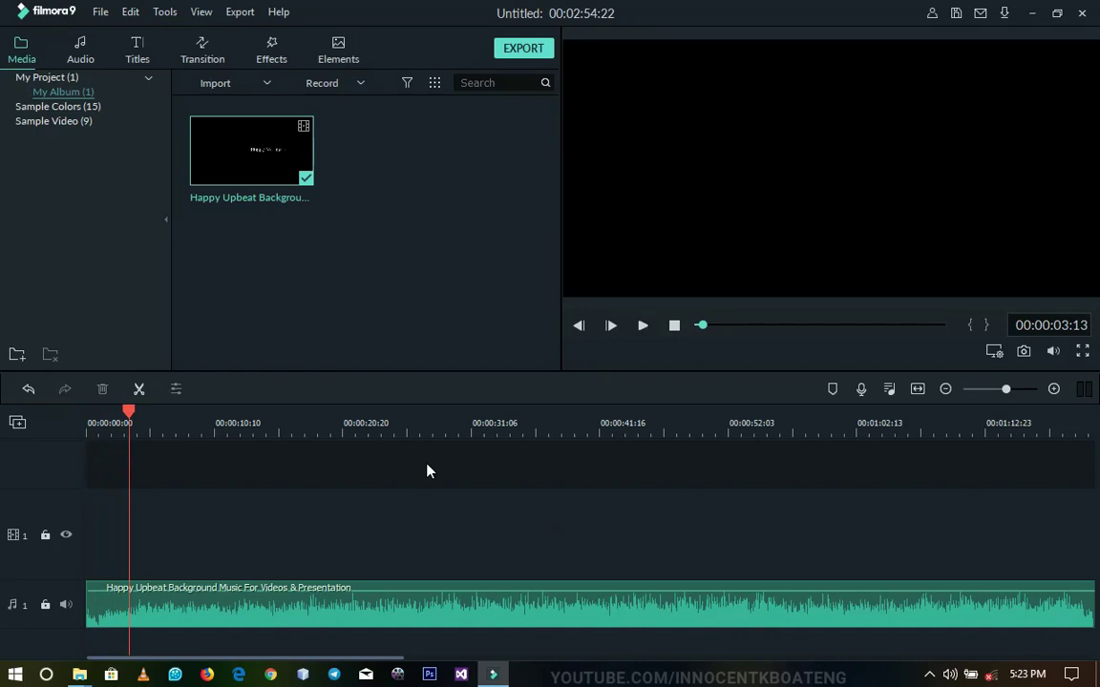
Export the Happy Upbeat music track as an MP3 file named 'tut' to the Desktop
click(526, 52)
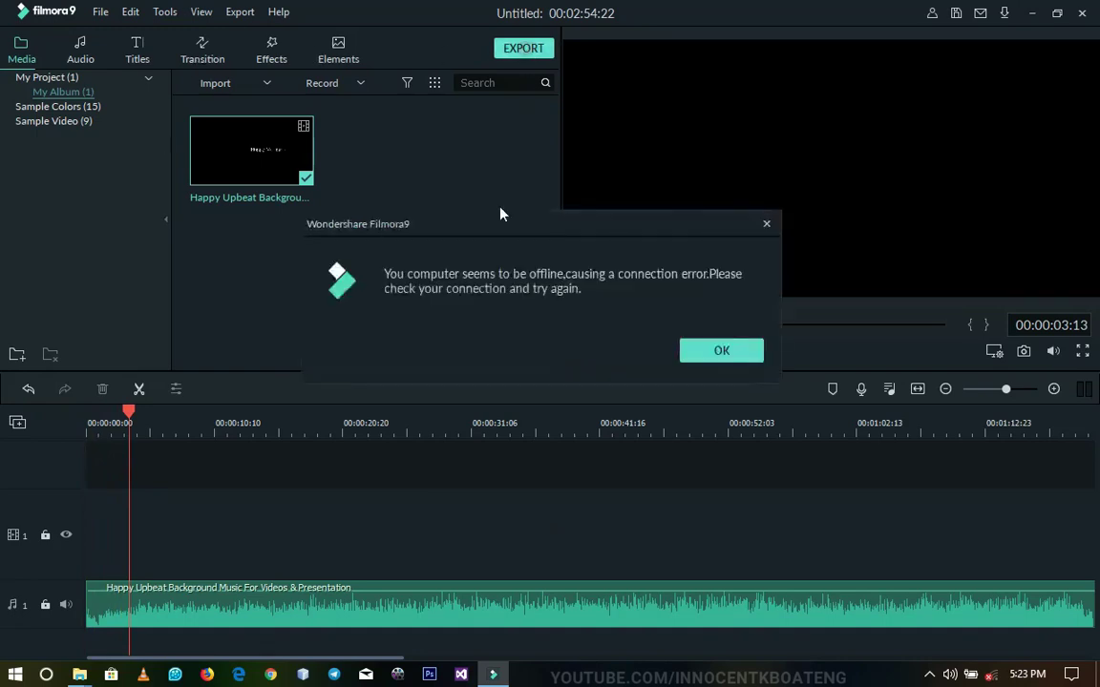
click(734, 358)
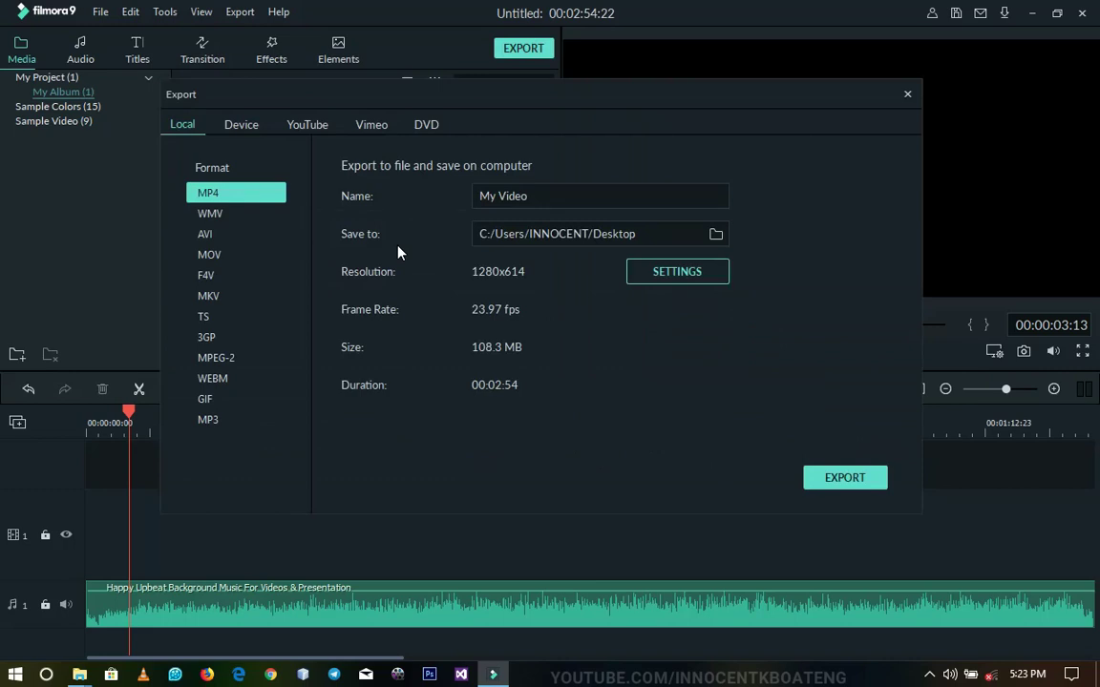
click(210, 420)
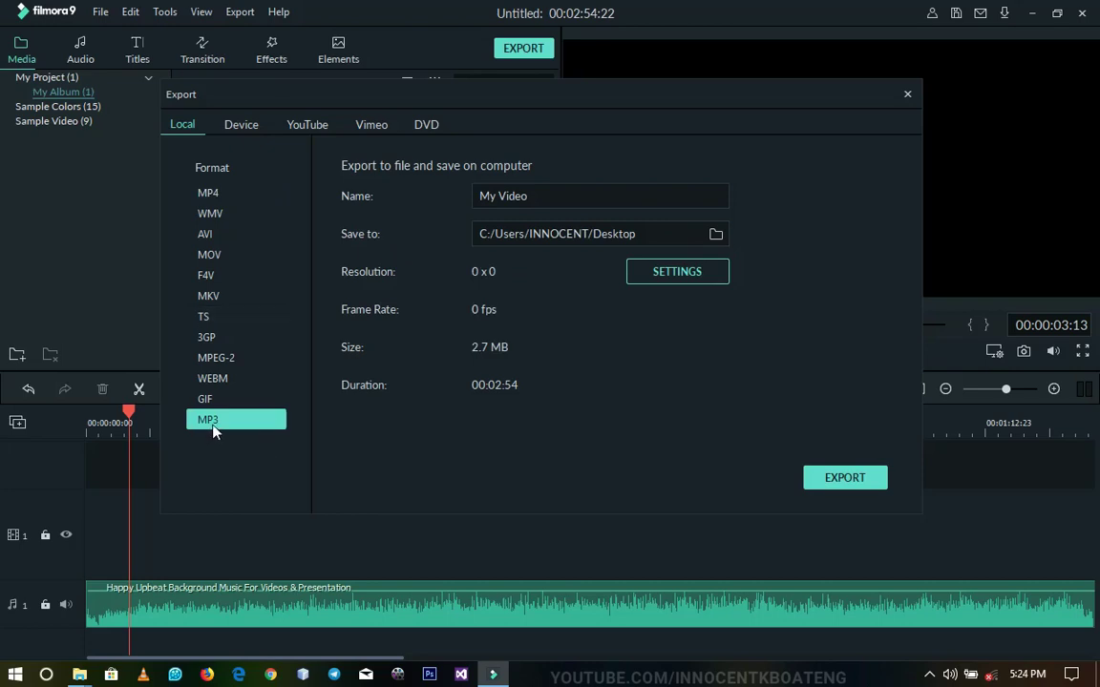
drag(586, 195, 326, 206)
text(tut)
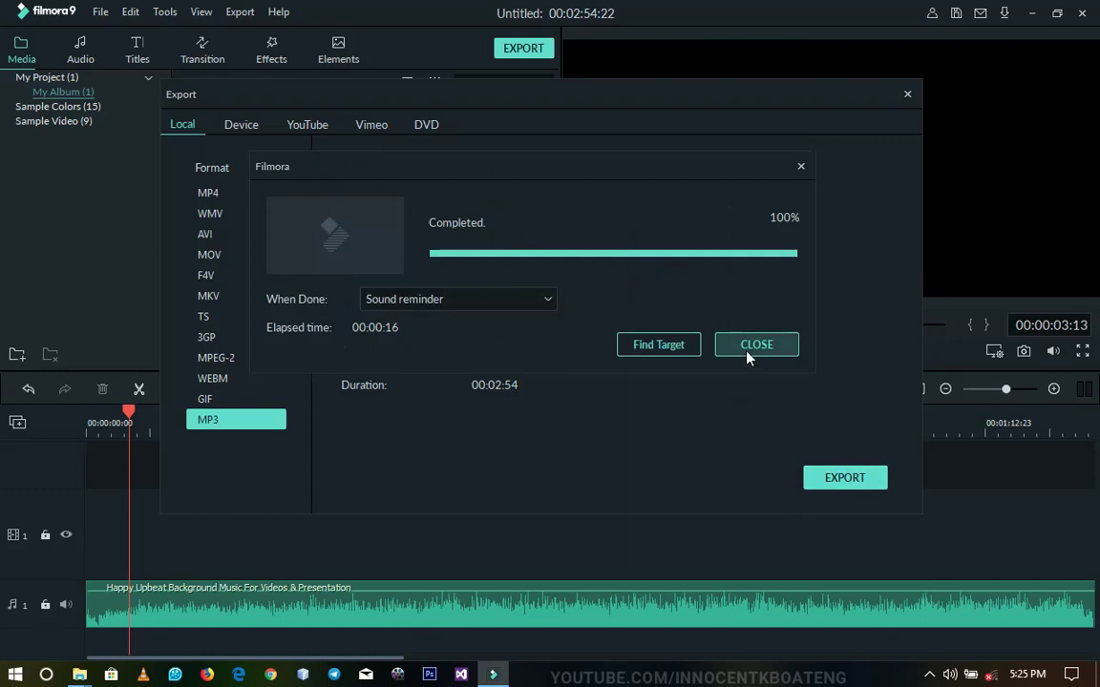
click(754, 344)
click(907, 93)
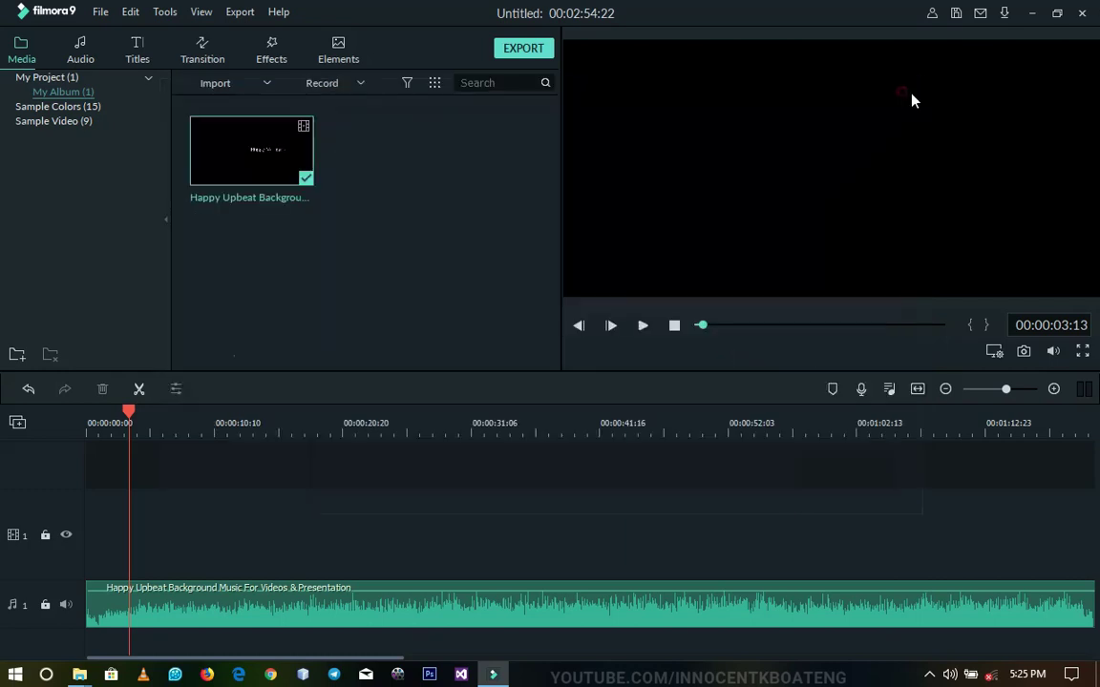
key(super+d)
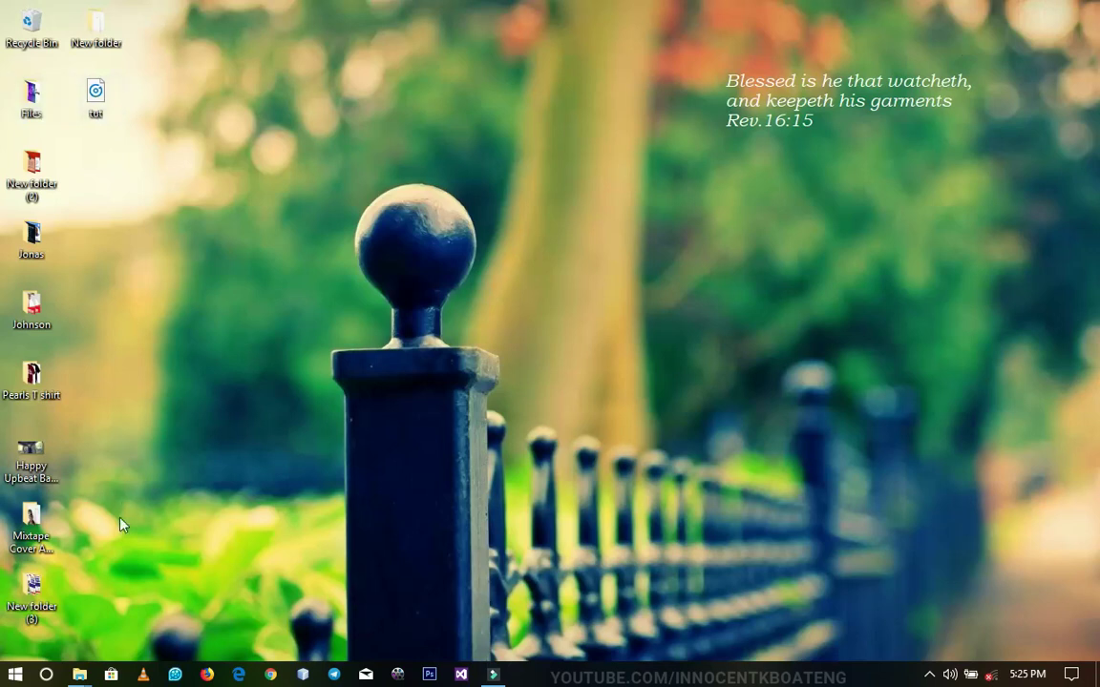
click(31, 459)
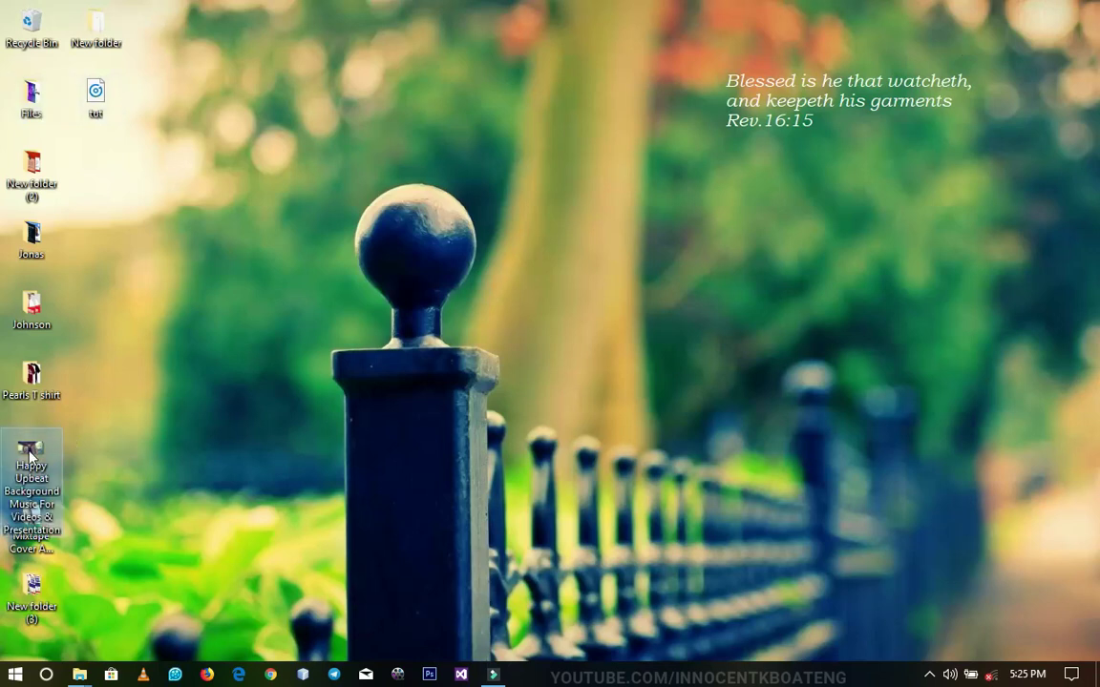
click(128, 430)
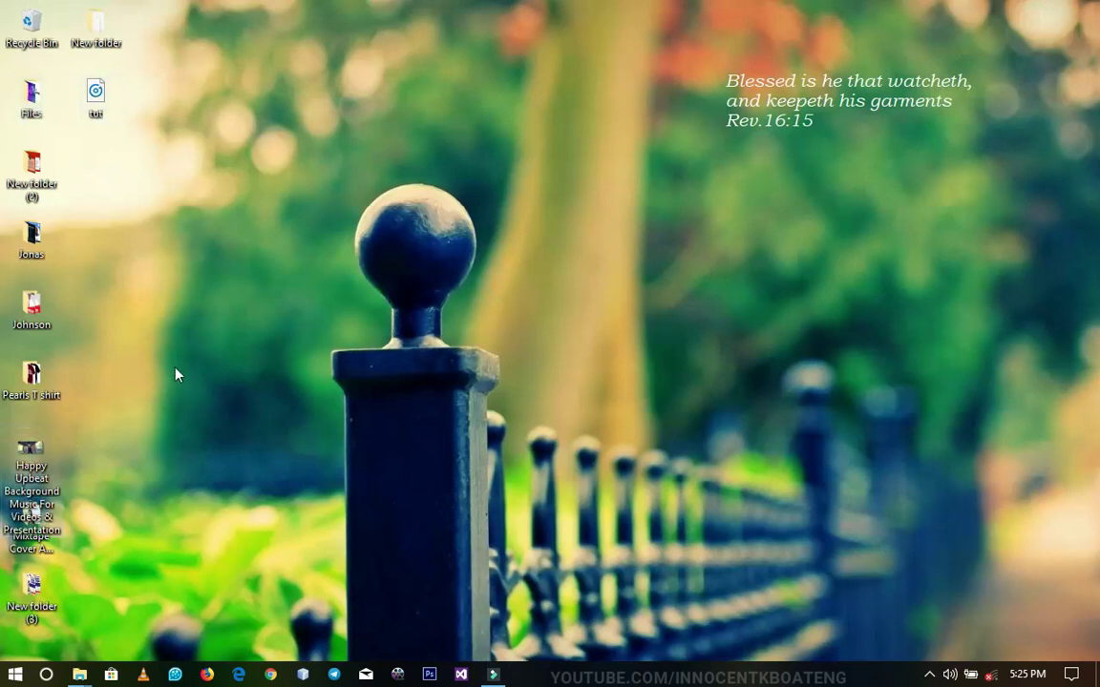
right_click(253, 366)
click(286, 407)
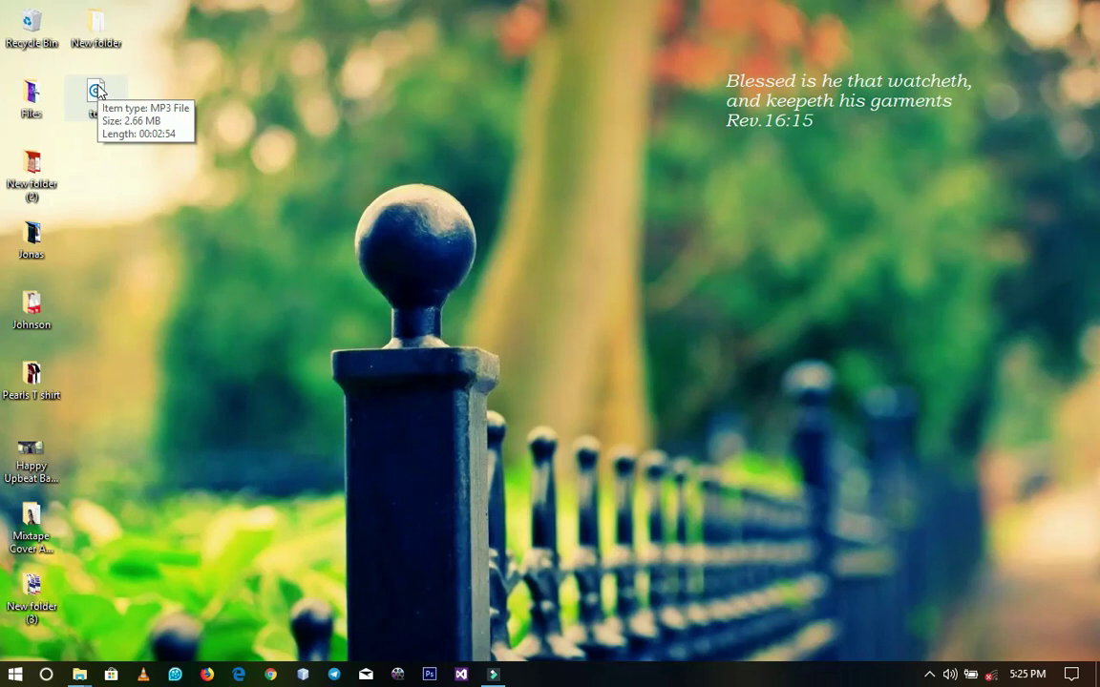
click(494, 675)
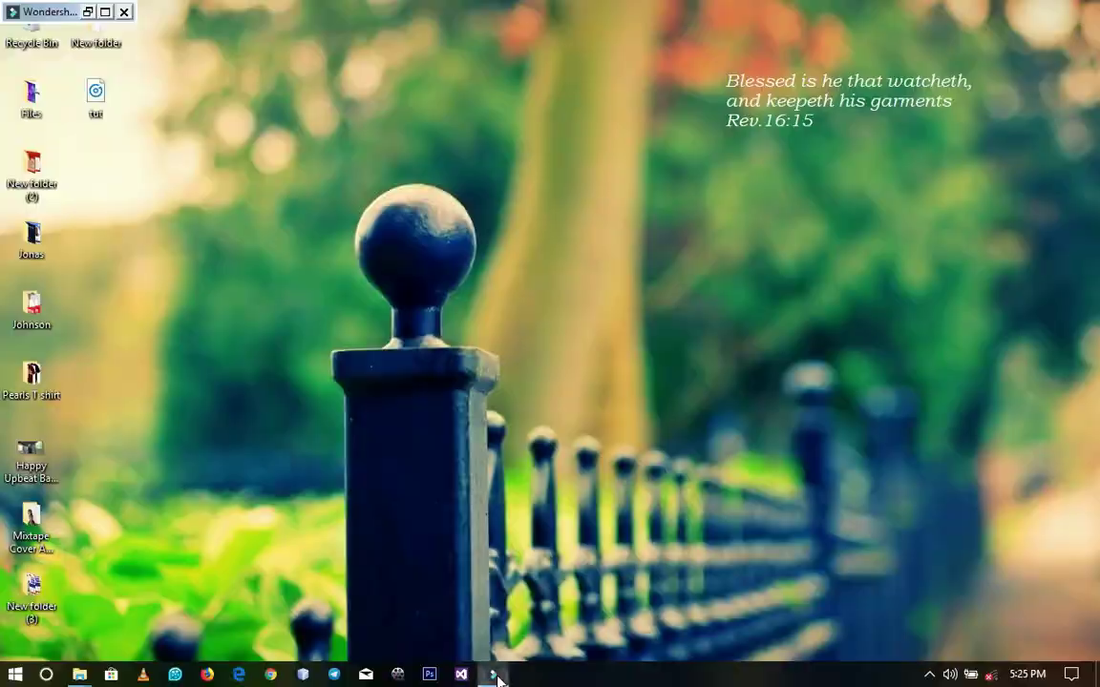